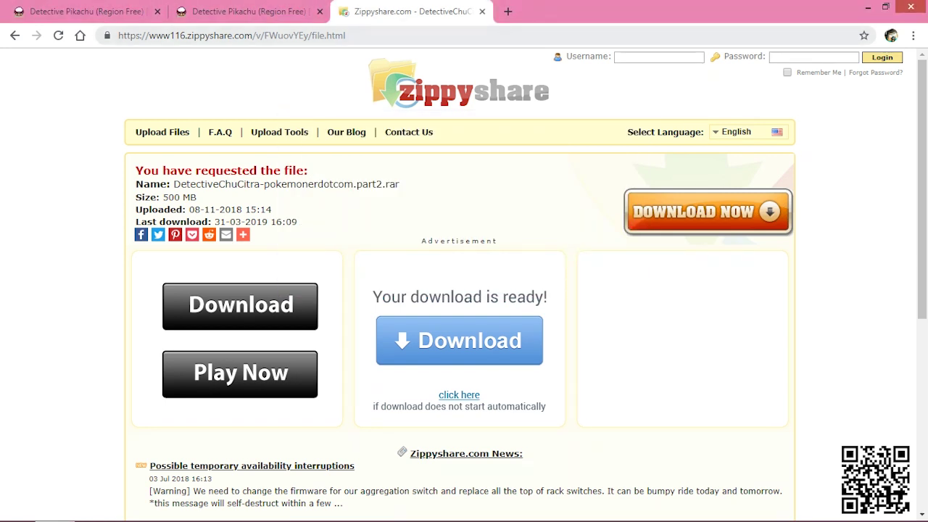
- Close the part 2 download page and start downloading part 3 of the Detective Pikachu archive from its Zippyshare mirror
{"action": "key", "text": "ctrl+w"}
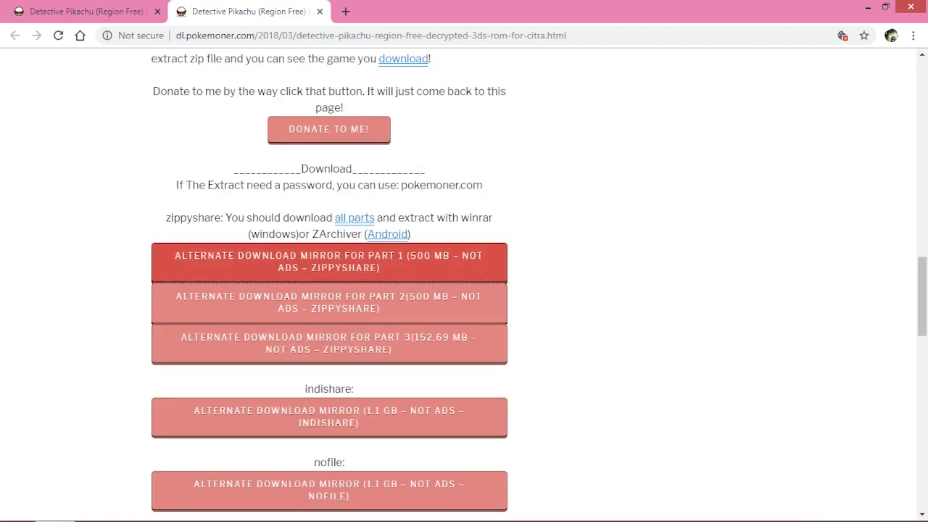
{"action": "scroll", "coordinate": [419, 305], "scroll_direction": "down", "scroll_amount": 1}
{"action": "left_click", "coordinate": [421, 279]}
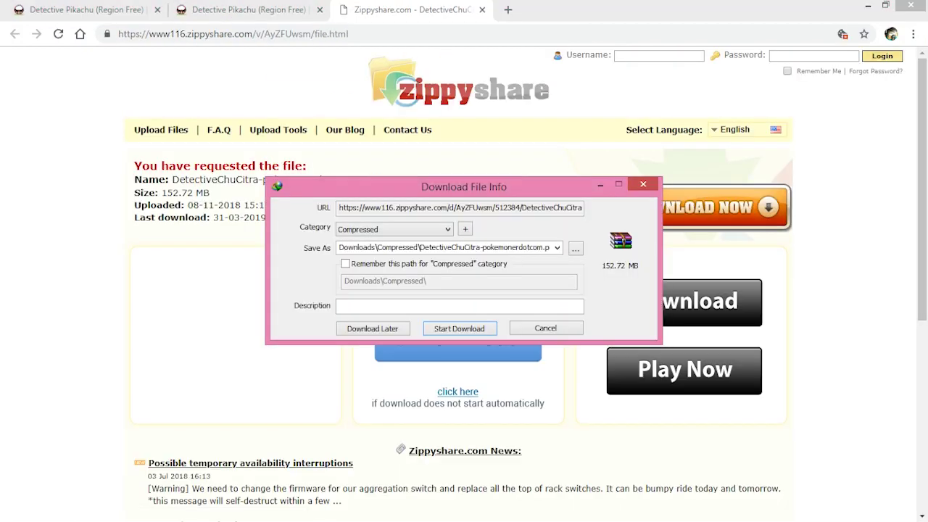
{"action": "key", "text": "Return"}
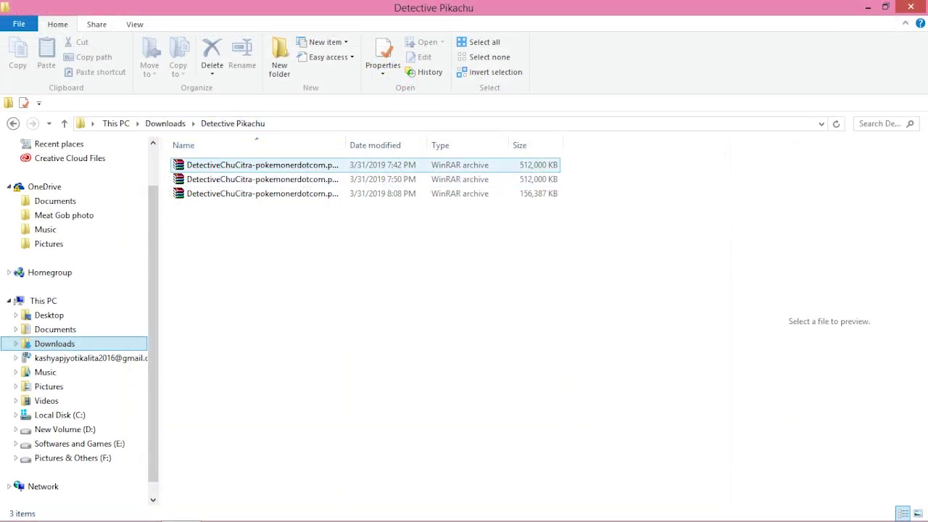
- Extract the multi-part Detective Pikachu archive from its first part into the DetectiveChuCitra-pokemonerdotcom folder with the default extraction options
{"action": "left_click", "coordinate": [262, 164]}
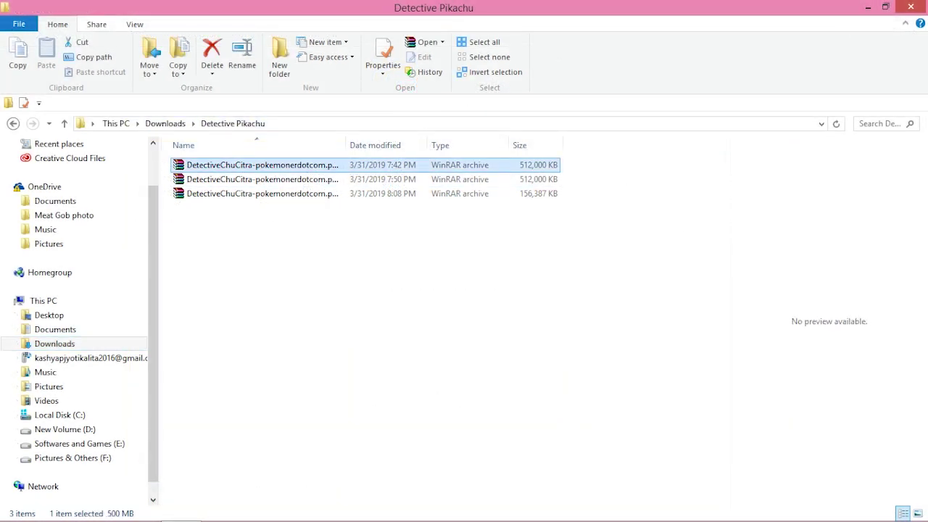
{"action": "right_click", "coordinate": [262, 164]}
{"action": "left_click", "coordinate": [304, 200]}
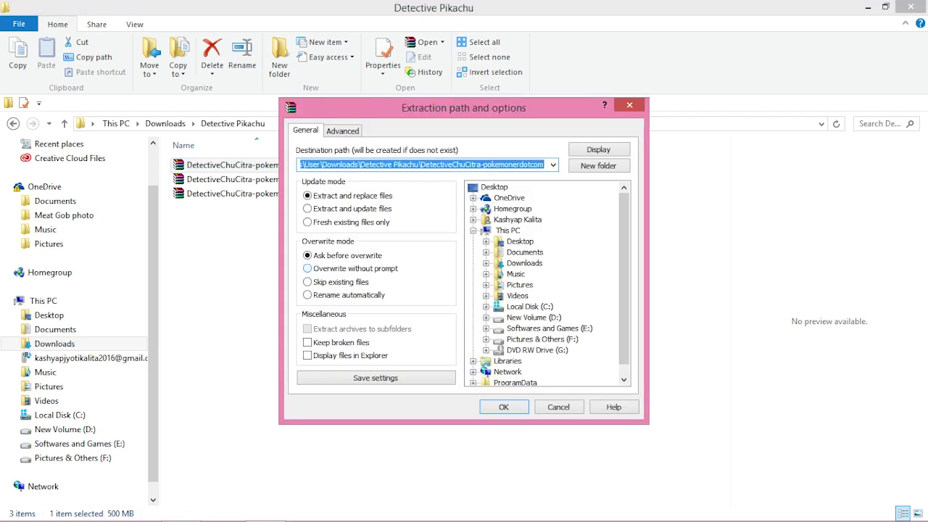
{"action": "left_click", "coordinate": [504, 407]}
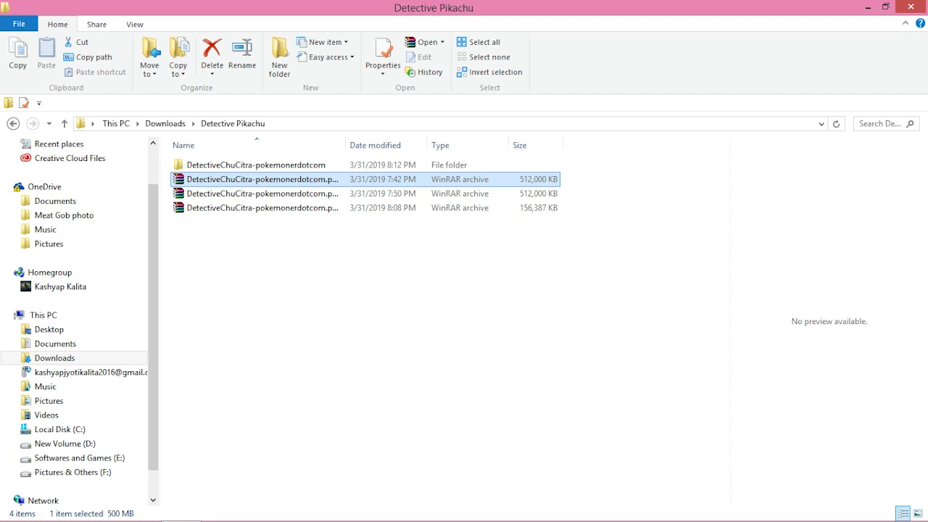
- Open the extracted DetectiveChuCitra-pokemonerdotcom folder, go into DetectiveChuC and select the Detective Pikachu (USA) citra.3ds file
{"action": "double_click", "coordinate": [255, 164]}
{"action": "double_click", "coordinate": [255, 164]}
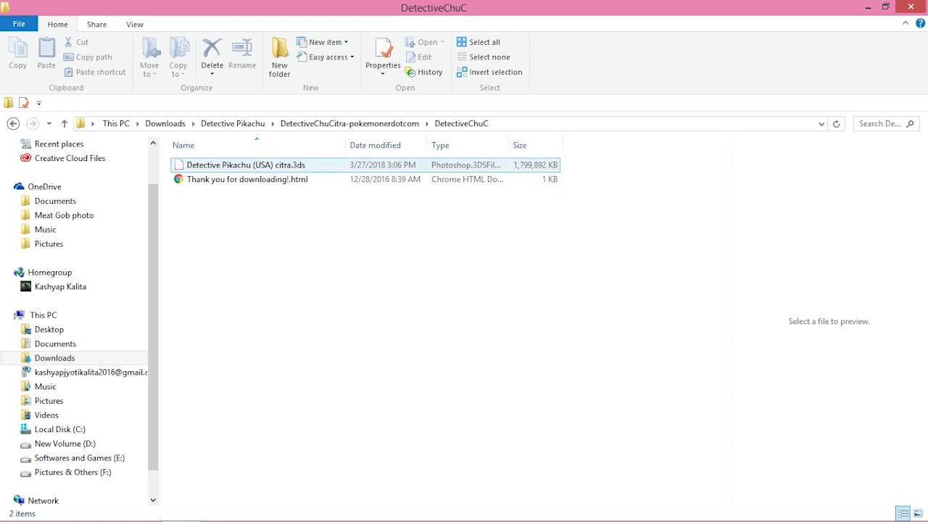
{"action": "left_click", "coordinate": [255, 165]}
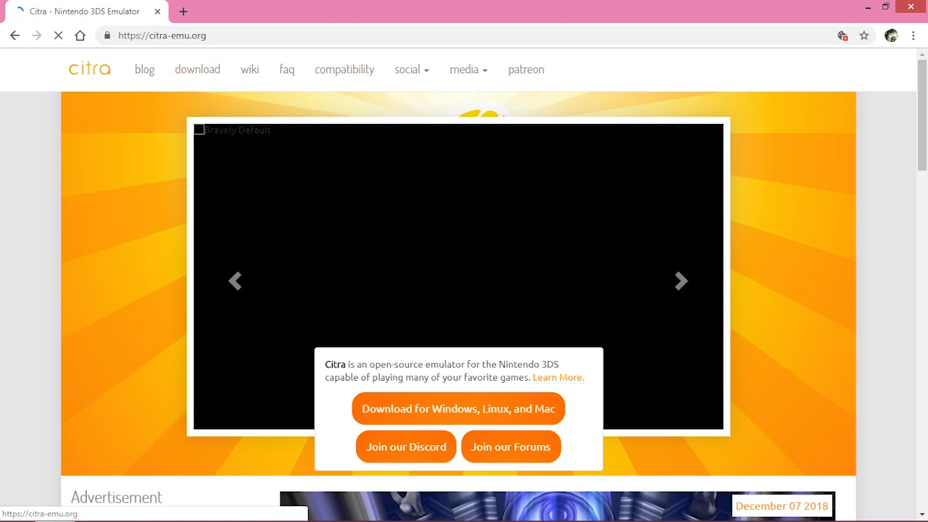
- Look through the Citra emulator's home page, including its news posts, and return to the start of the page
{"action": "scroll", "coordinate": [464, 290], "scroll_direction": "down", "scroll_amount": 1}
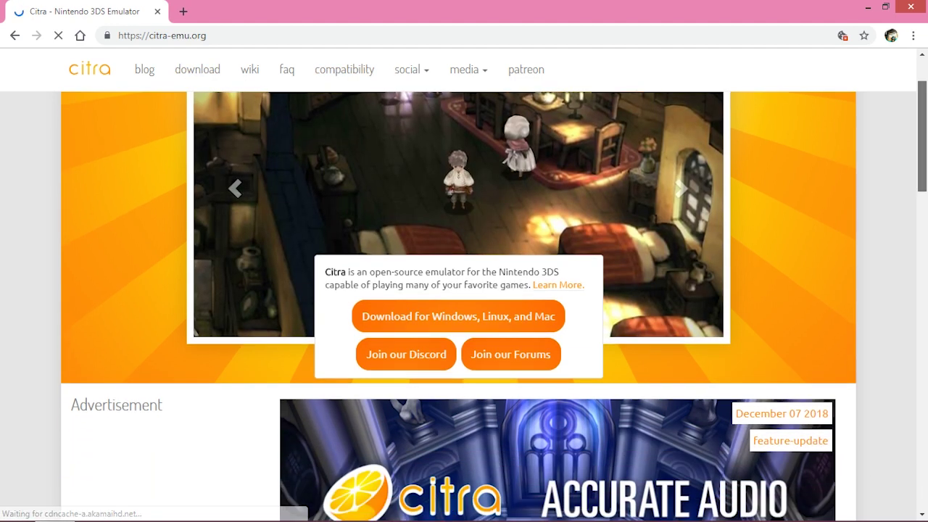
{"action": "scroll", "coordinate": [463, 304], "scroll_direction": "down", "scroll_amount": 4}
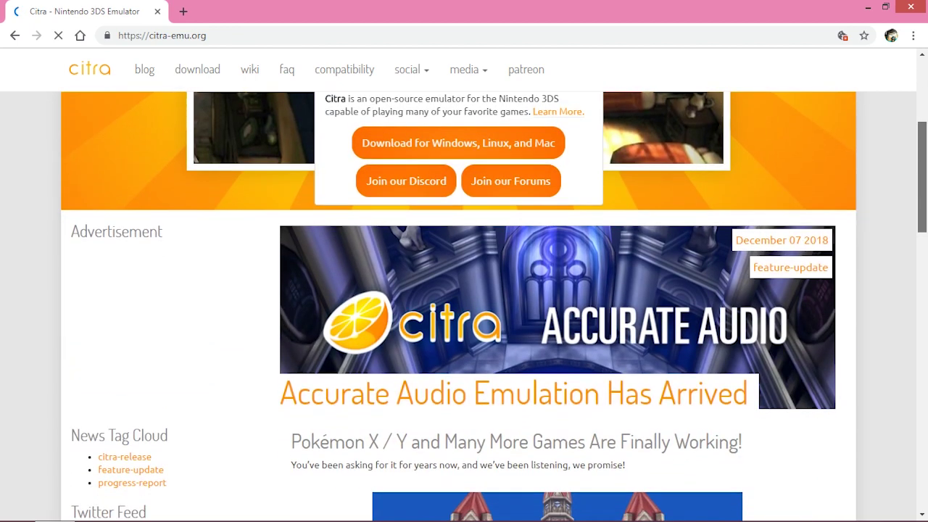
{"action": "scroll", "coordinate": [464, 305], "scroll_direction": "down", "scroll_amount": 2}
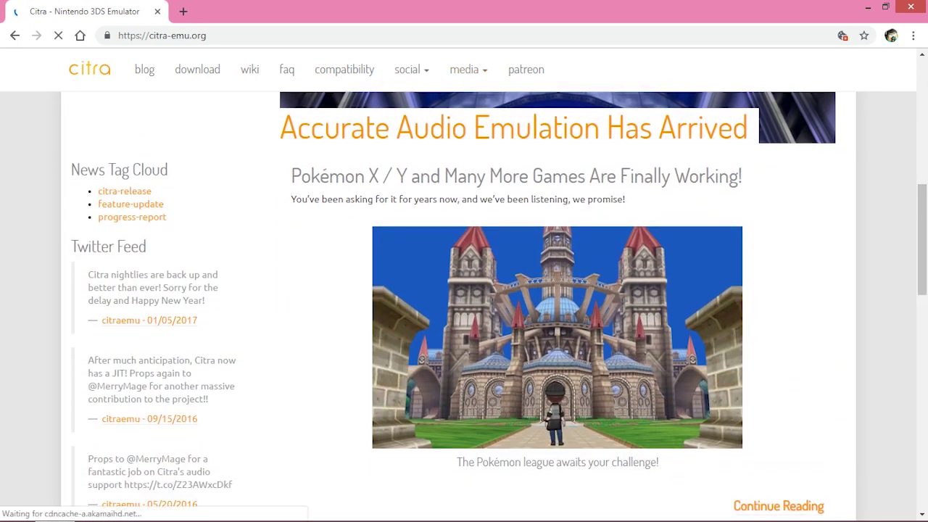
{"action": "scroll", "coordinate": [464, 304], "scroll_direction": "down", "scroll_amount": 7}
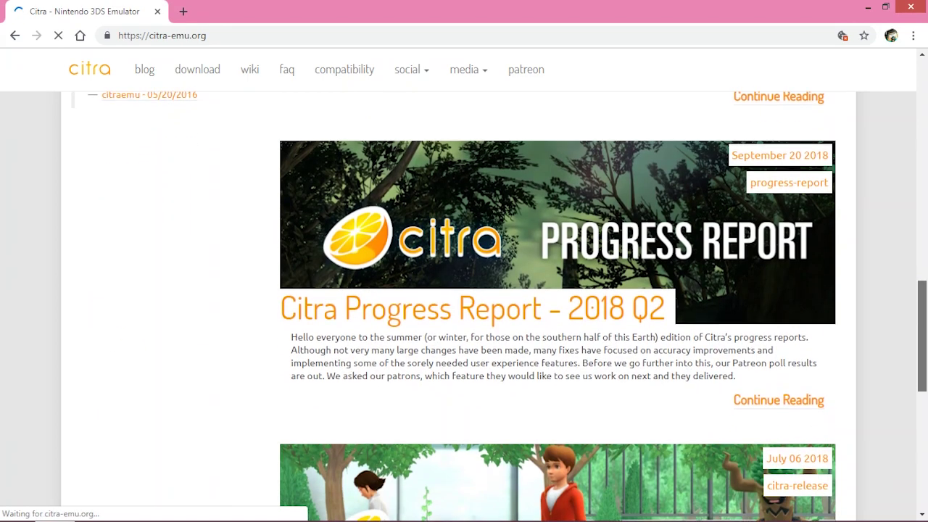
{"action": "scroll", "coordinate": [463, 305], "scroll_direction": "down", "scroll_amount": 3}
{"action": "scroll", "coordinate": [464, 305], "scroll_direction": "up", "scroll_amount": 2}
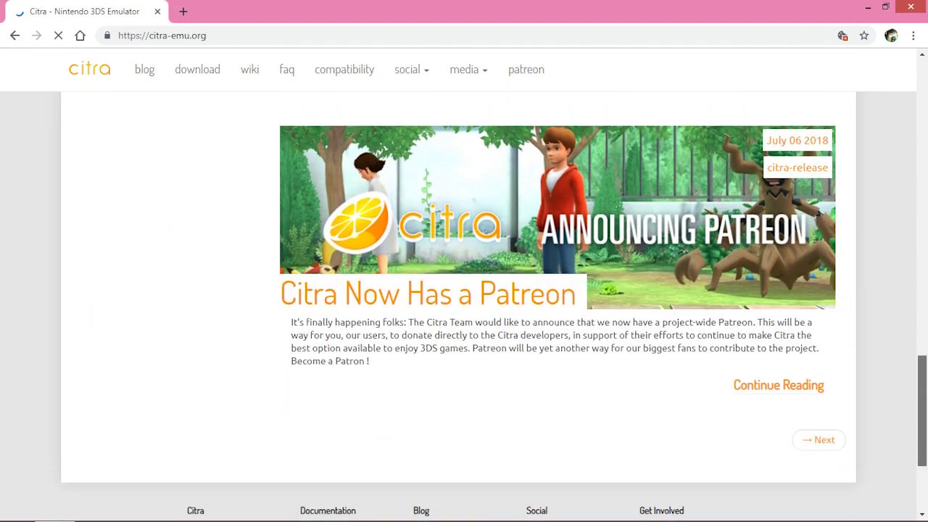
{"action": "scroll", "coordinate": [464, 304], "scroll_direction": "up", "scroll_amount": 10}
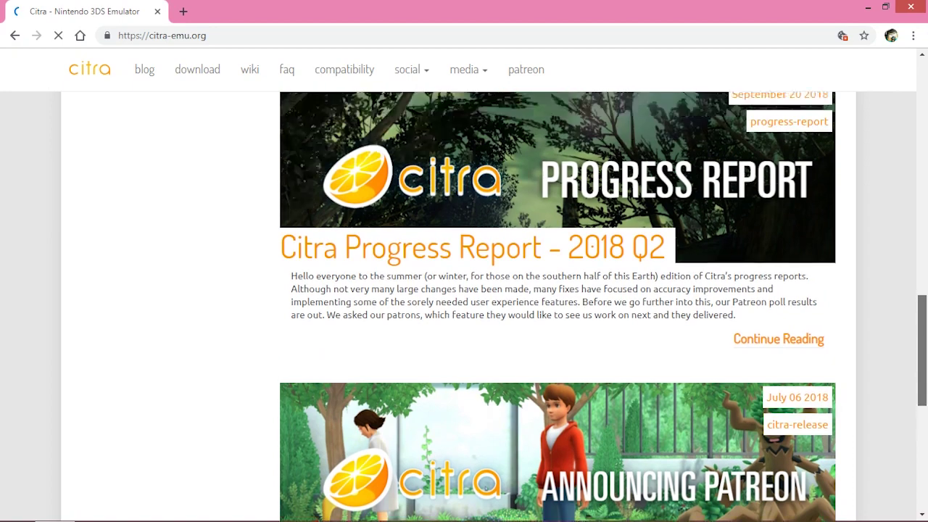
{"action": "scroll", "coordinate": [464, 304], "scroll_direction": "up", "scroll_amount": 8}
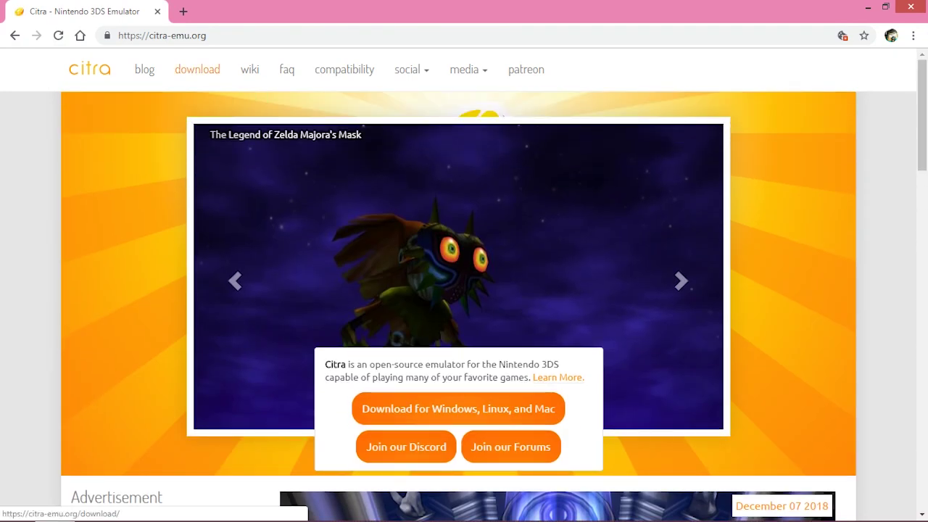
- Open the Citra site's download page and close the advertising pop-up tabs
{"action": "left_click", "coordinate": [197, 70]}
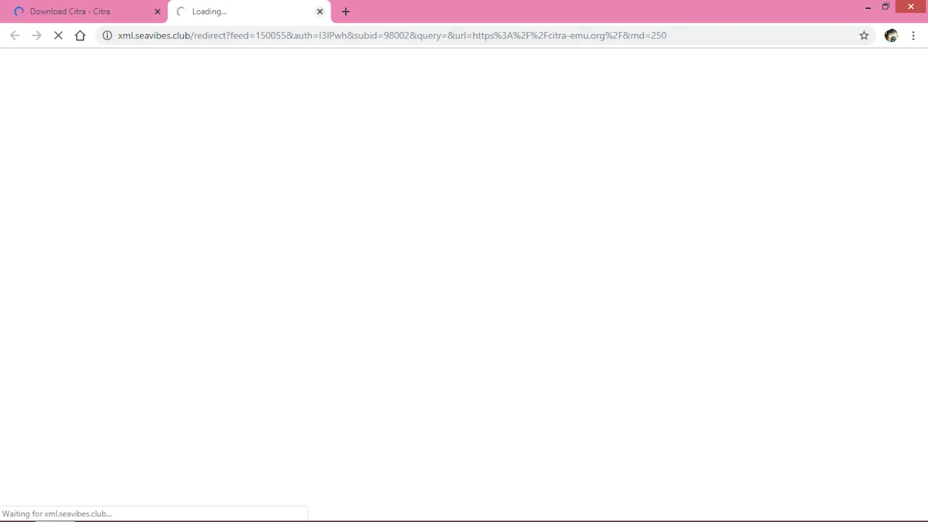
{"action": "left_click", "coordinate": [319, 12]}
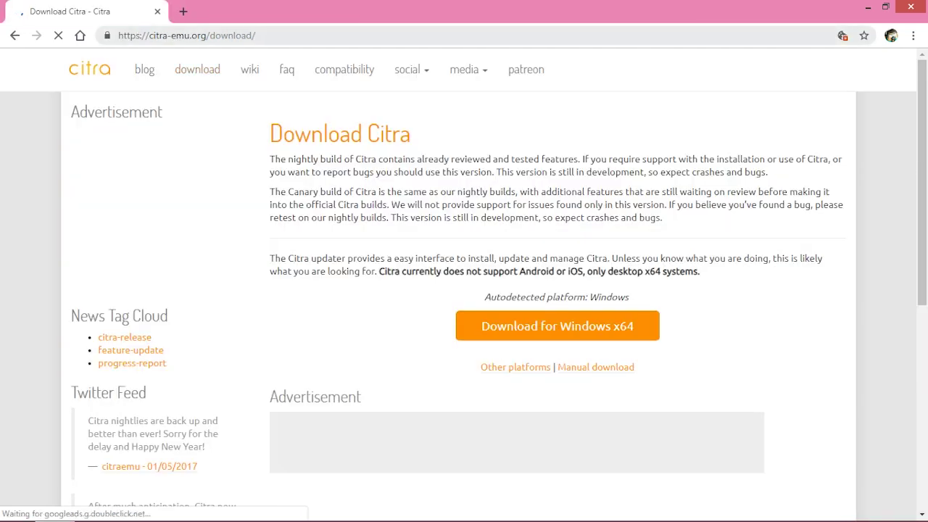
{"action": "left_click", "coordinate": [250, 35]}
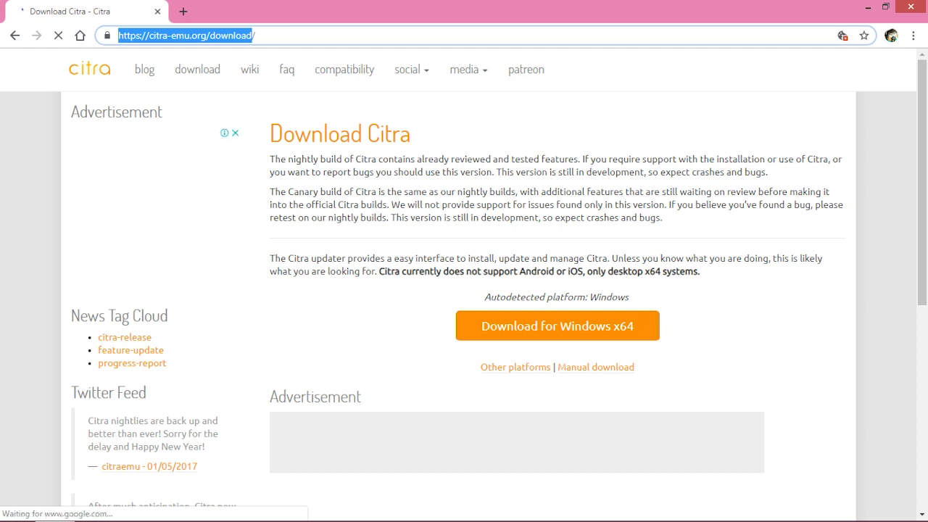
{"action": "left_click", "coordinate": [256, 35]}
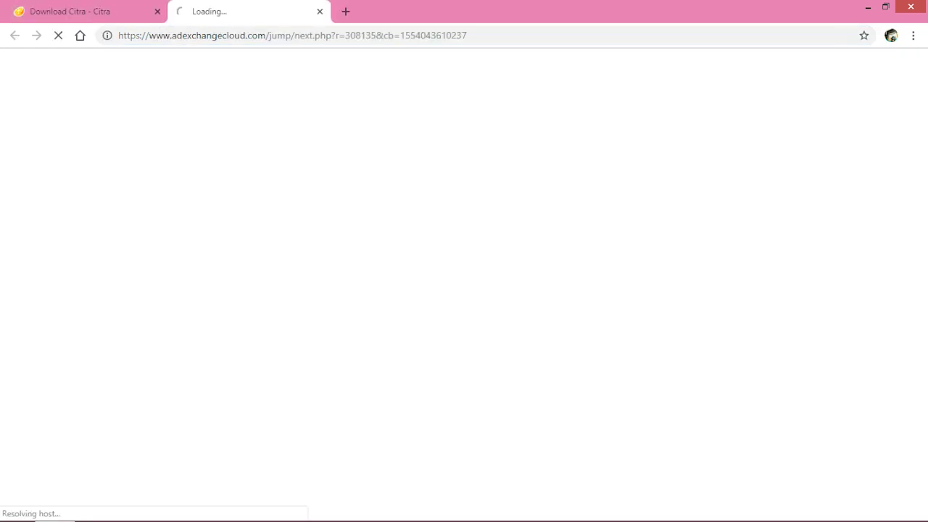
{"action": "left_click", "coordinate": [320, 11]}
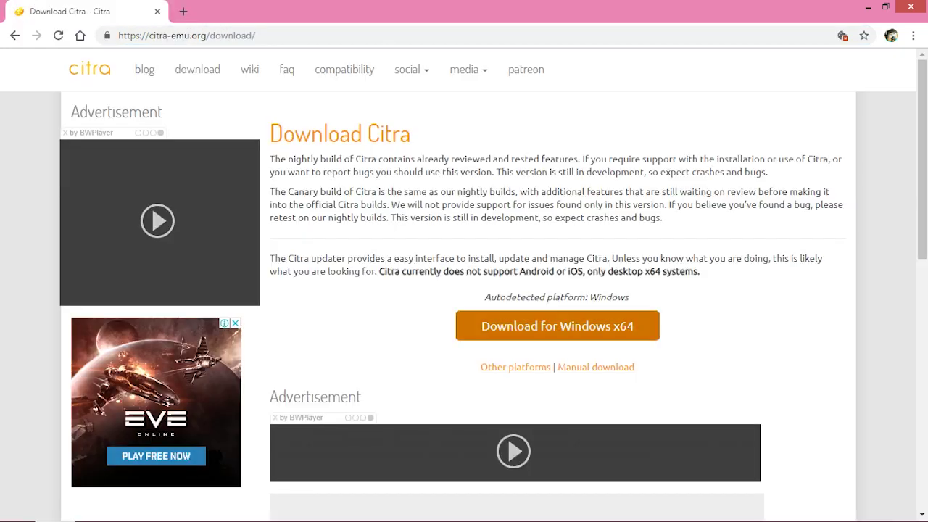
- Discard the Windows x64 installer download and show the manual download list of Citra builds instead
{"action": "left_click", "coordinate": [556, 325]}
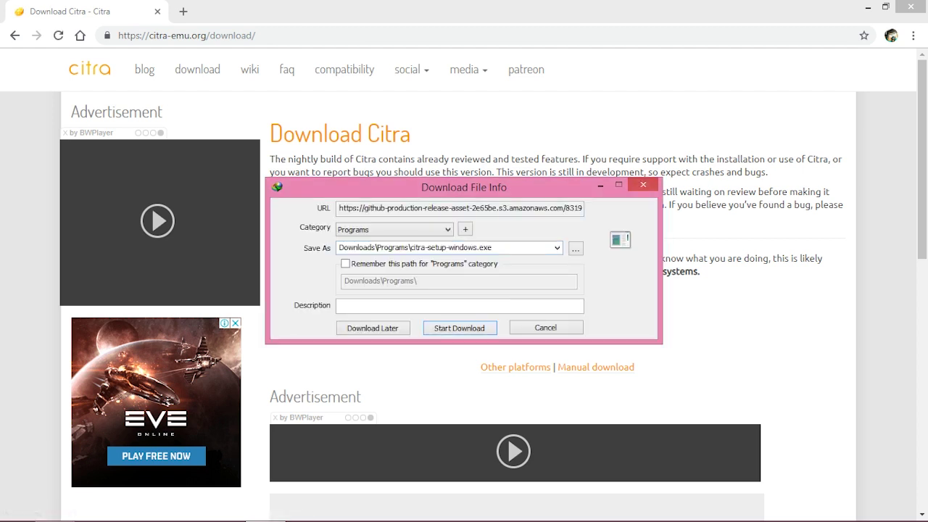
{"action": "left_click", "coordinate": [642, 184]}
{"action": "left_click", "coordinate": [595, 367]}
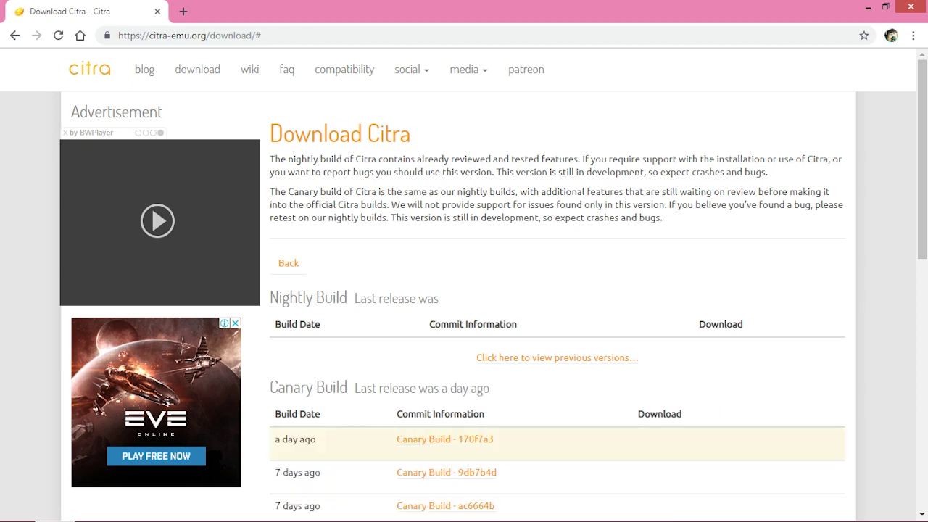
{"action": "left_click_drag", "start_coordinate": [921, 154], "coordinate": [921, 281]}
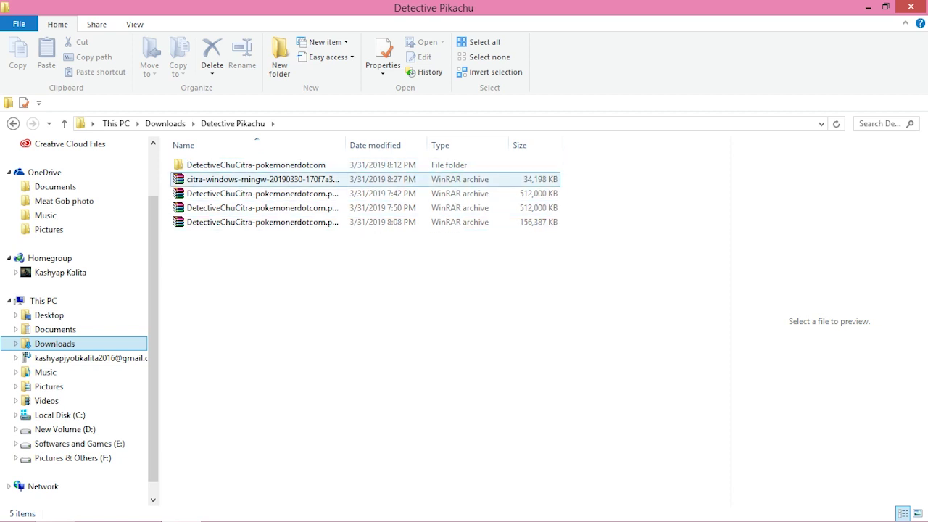
{"action": "right_click", "coordinate": [274, 179]}
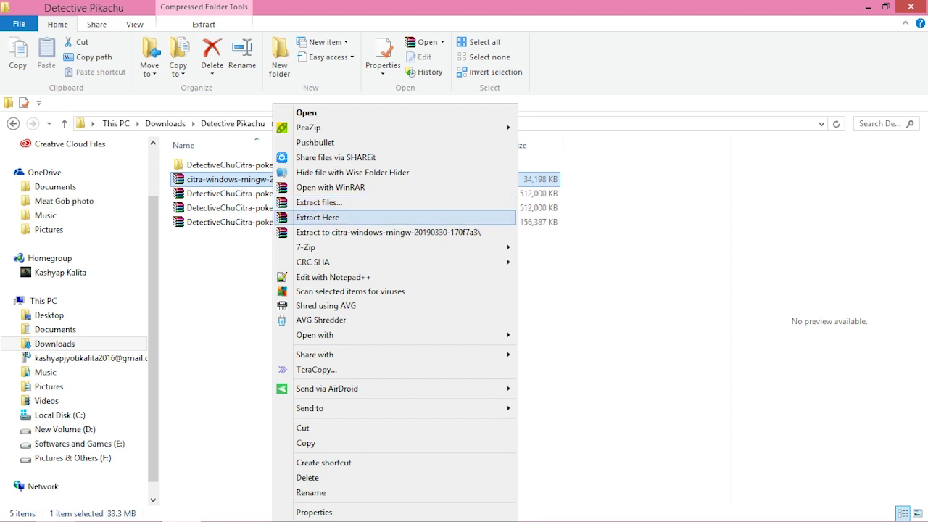
{"action": "left_click", "coordinate": [317, 217]}
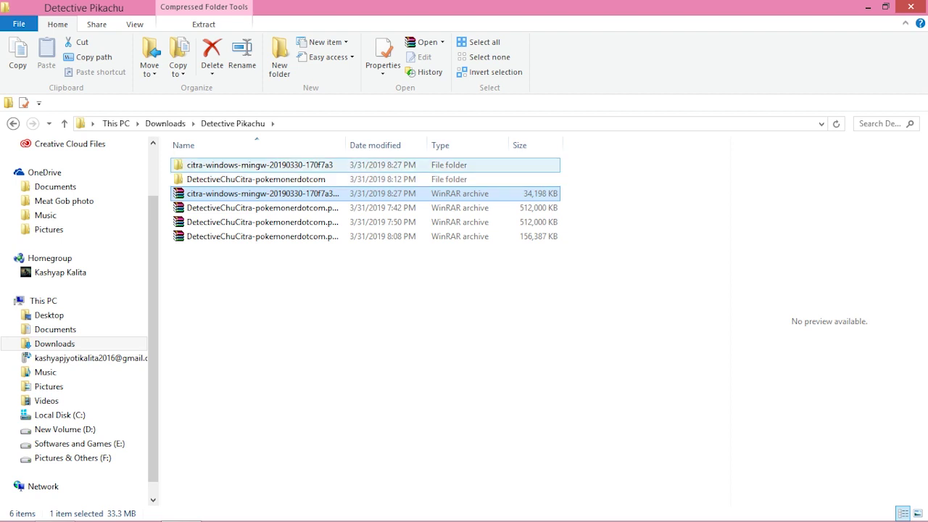
{"action": "double_click", "coordinate": [260, 164]}
{"action": "left_click", "coordinate": [201, 221]}
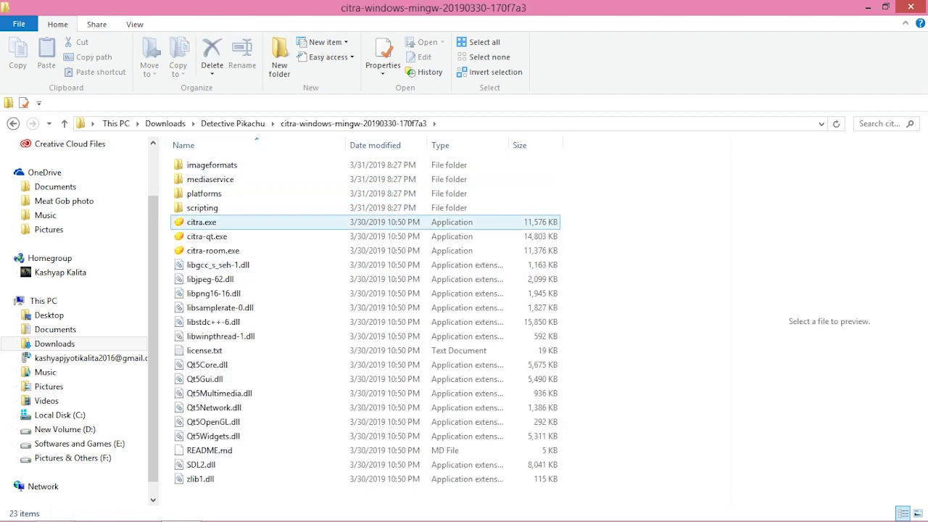
{"action": "left_click", "coordinate": [207, 236]}
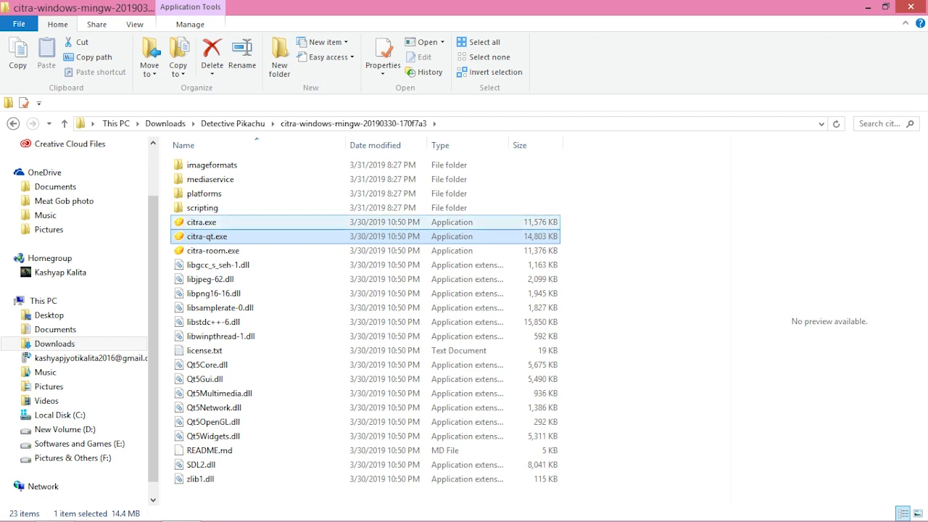
- Switch the Windows power plan to High performance
{"action": "mouse_move", "coordinate": [815, 519]}
{"action": "left_click", "coordinate": [800, 510]}
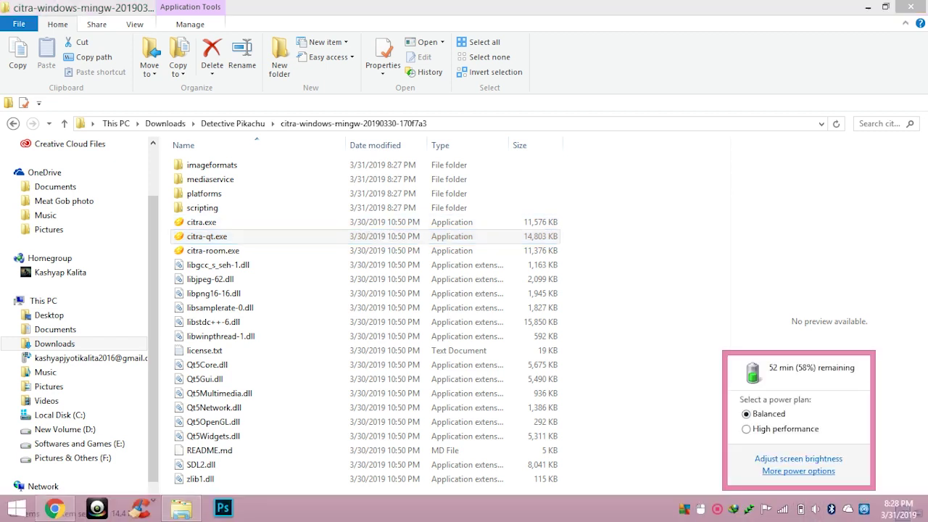
{"action": "left_click", "coordinate": [747, 429]}
{"action": "left_click", "coordinate": [652, 326]}
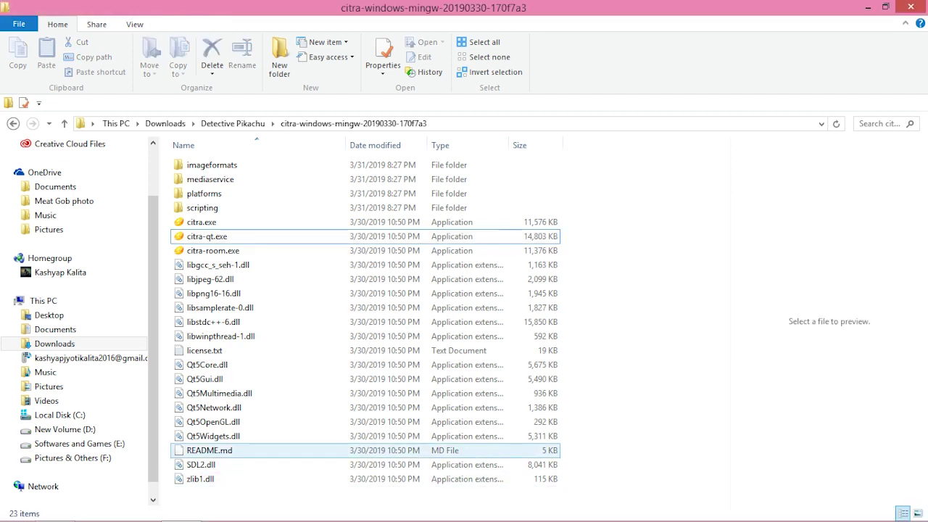
- Launch the Citra emulator from citra-qt.exe
{"action": "double_click", "coordinate": [207, 236]}
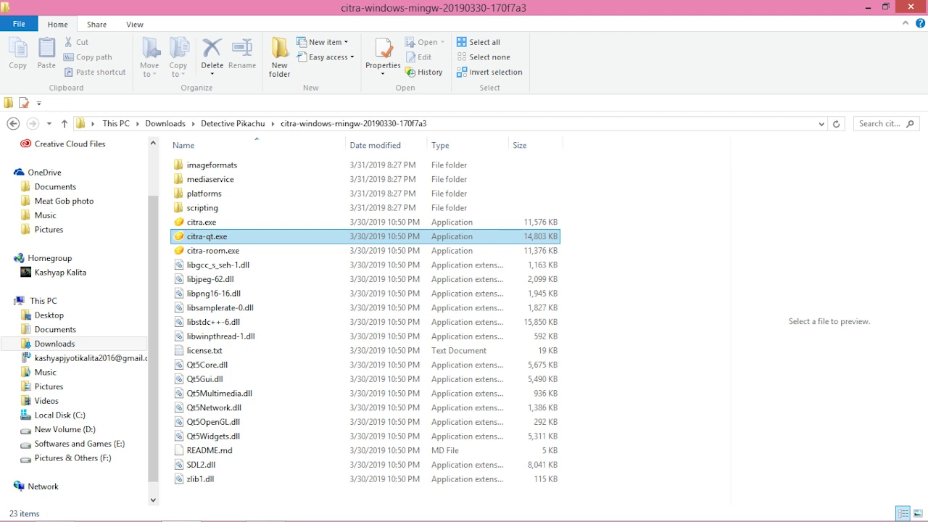
{"action": "left_click", "coordinate": [206, 236]}
{"action": "double_click", "coordinate": [207, 237]}
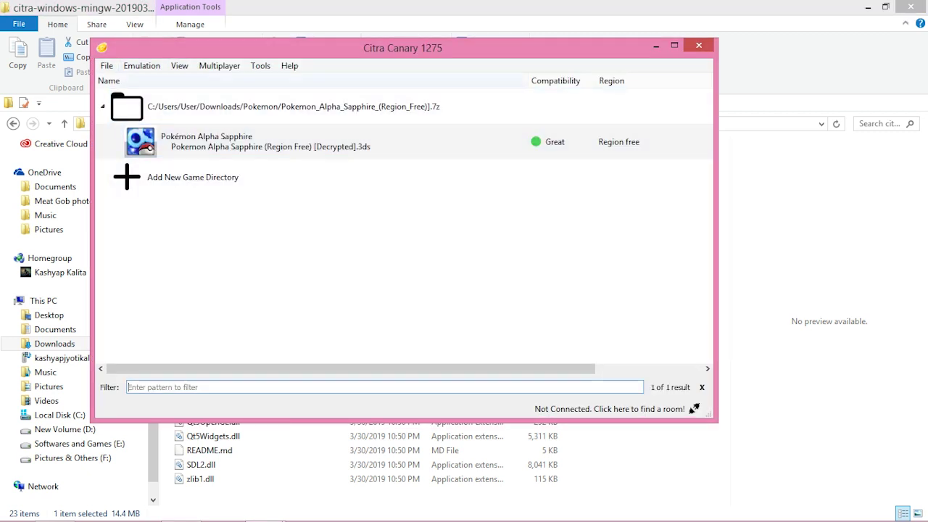
- Load Detective Pikachu (USA) citra.3ds from the Detective Pikachu folder in Downloads, and dismiss the firewall alert without allowing access
{"action": "left_click", "coordinate": [107, 65]}
{"action": "left_click", "coordinate": [141, 82]}
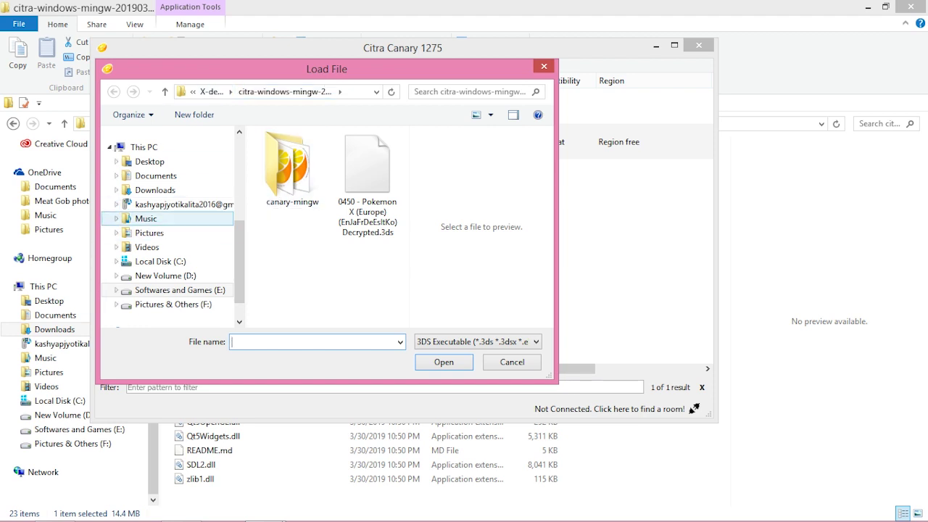
{"action": "left_click", "coordinate": [155, 190]}
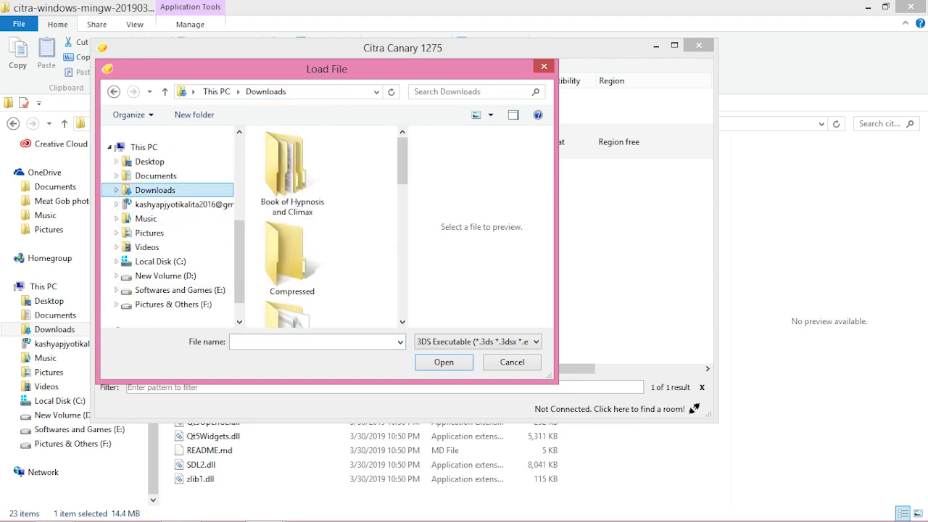
{"action": "left_click_drag", "start_coordinate": [403, 161], "coordinate": [402, 169]}
{"action": "scroll", "coordinate": [290, 156], "scroll_direction": "down", "scroll_amount": 3}
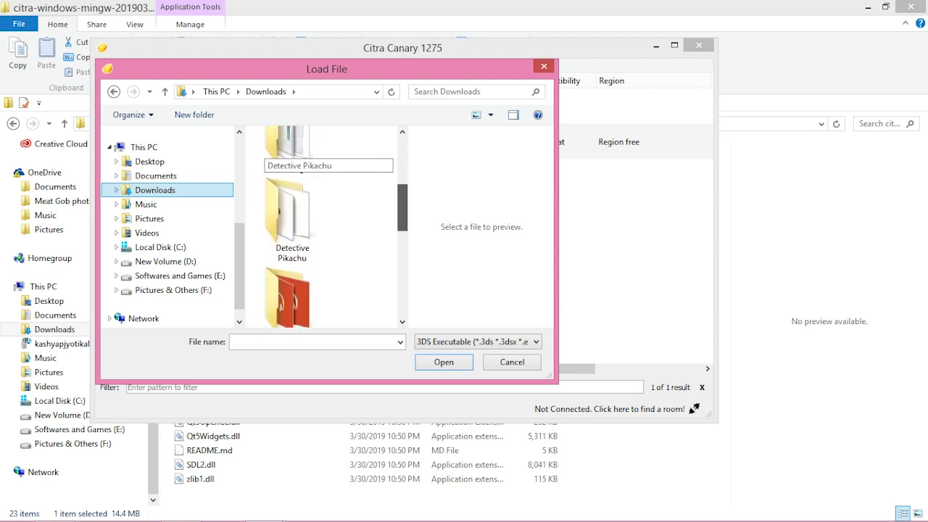
{"action": "double_click", "coordinate": [290, 156]}
{"action": "double_click", "coordinate": [334, 168]}
{"action": "double_click", "coordinate": [290, 154]}
{"action": "left_click", "coordinate": [292, 179]}
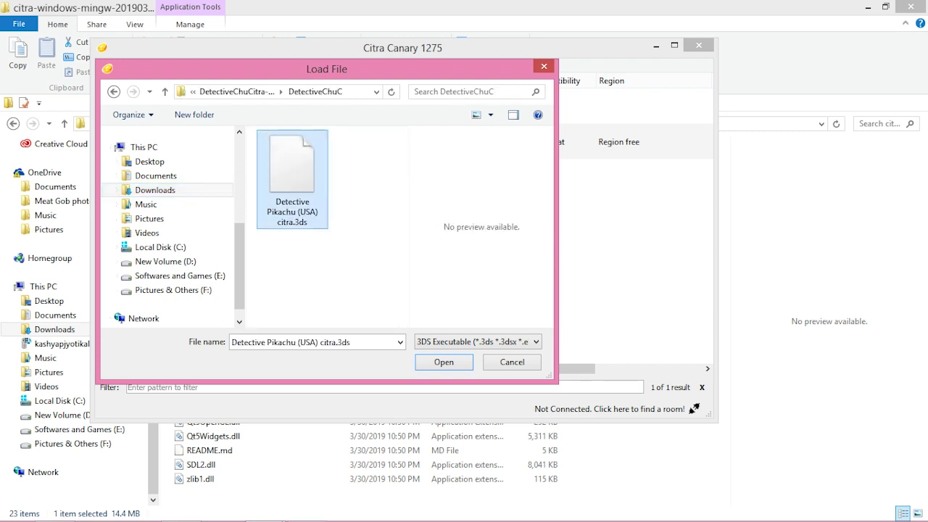
{"action": "left_click", "coordinate": [444, 362]}
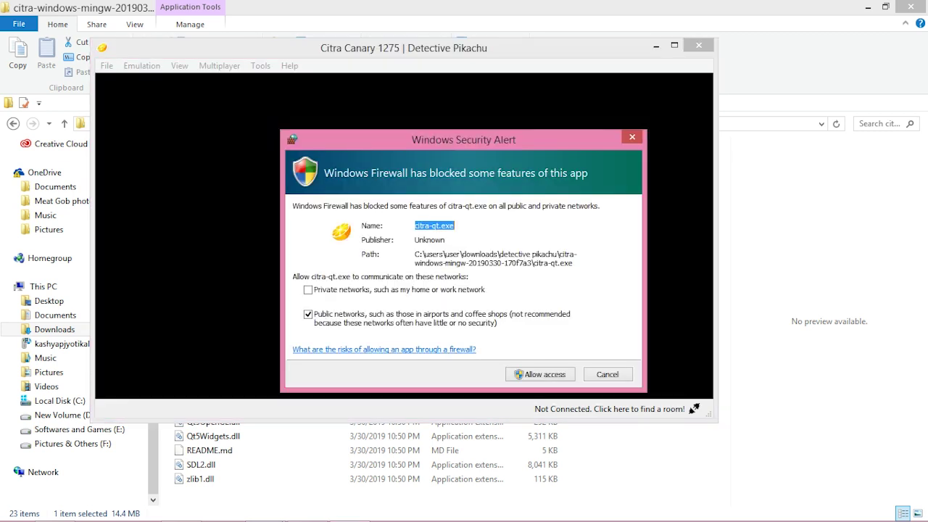
{"action": "left_click", "coordinate": [607, 374]}
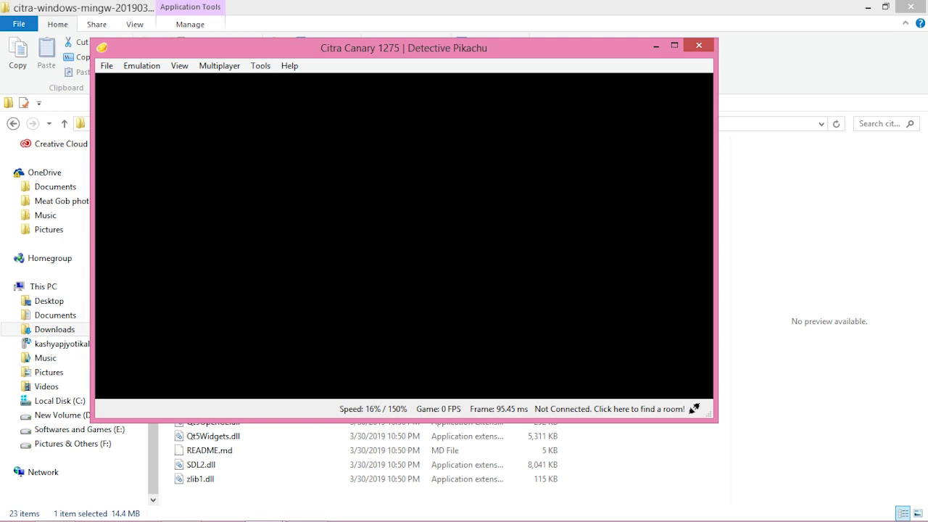
{"action": "left_click_drag", "start_coordinate": [404, 48], "coordinate": [432, 45]}
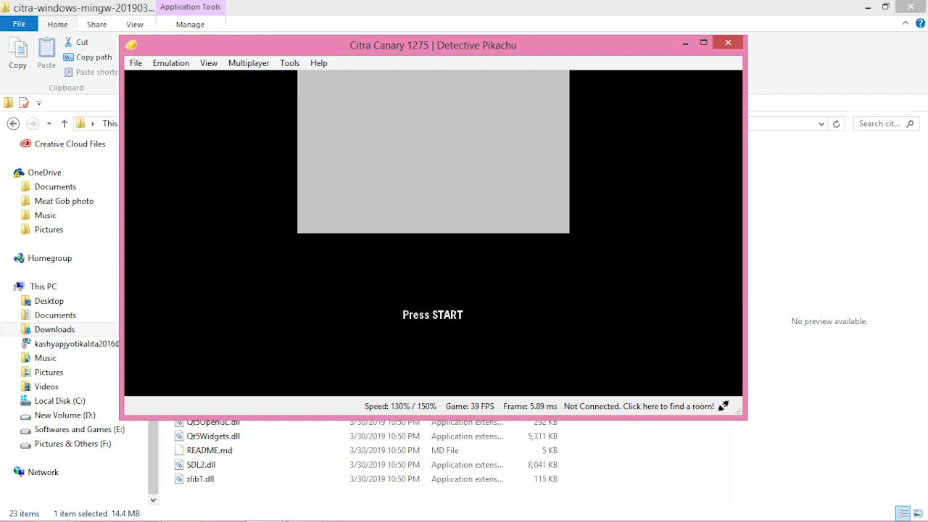
- Check the emulator's control mappings to find which key is assigned to Start, and close the configuration
{"action": "left_click", "coordinate": [171, 63]}
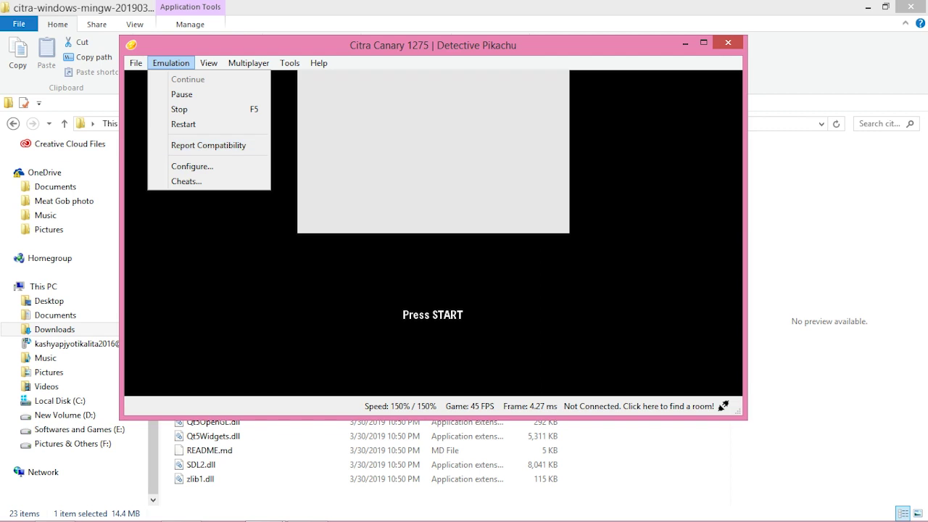
{"action": "left_click", "coordinate": [192, 166]}
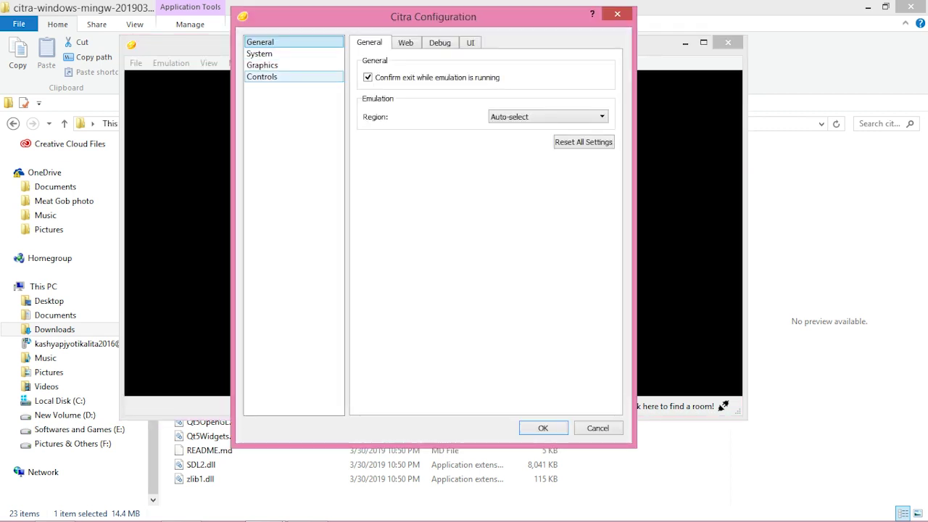
{"action": "left_click", "coordinate": [262, 76]}
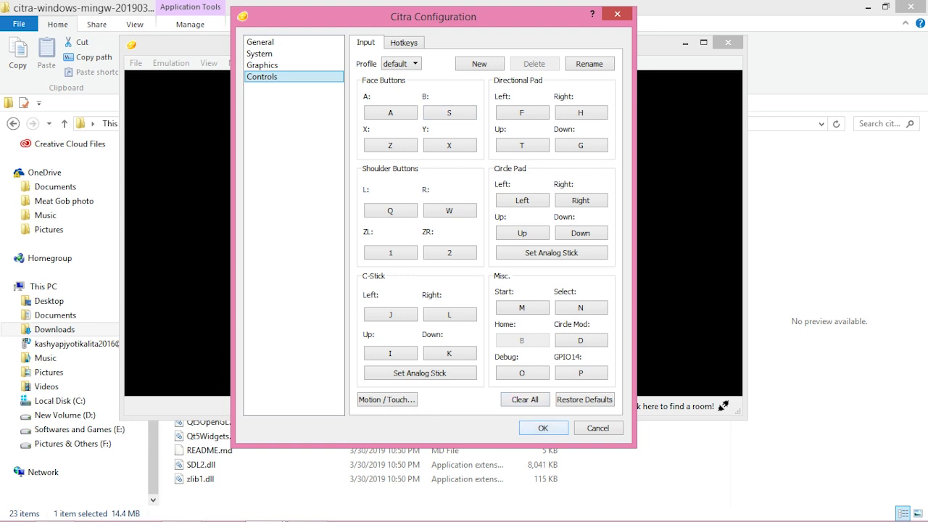
{"action": "left_click", "coordinate": [542, 428]}
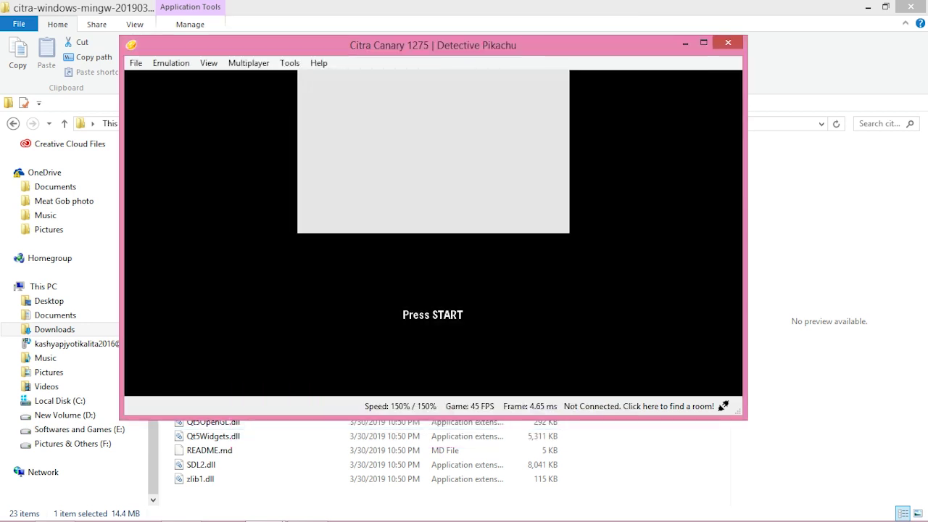
- Start a new game from the title screen, choosing a save data slot and answering the Easy Mode question
{"action": "key", "text": "m"}
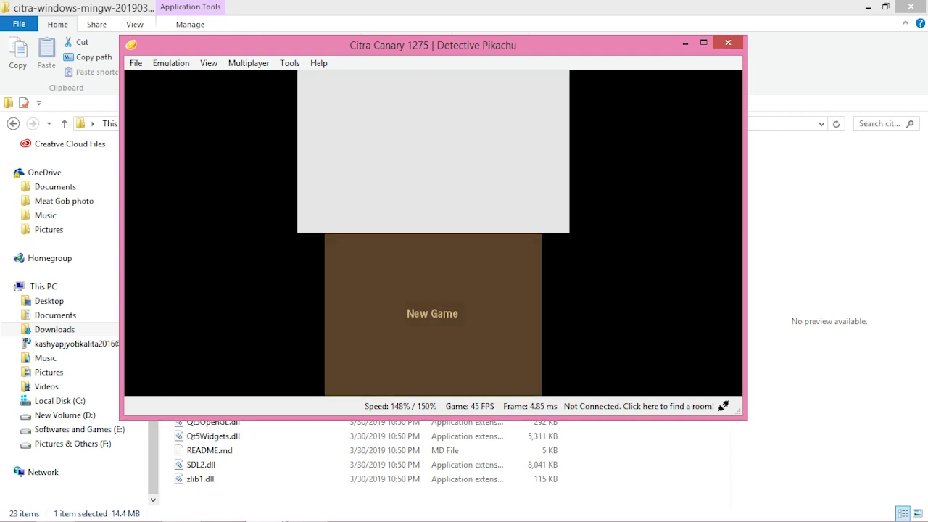
{"action": "key", "text": "a"}
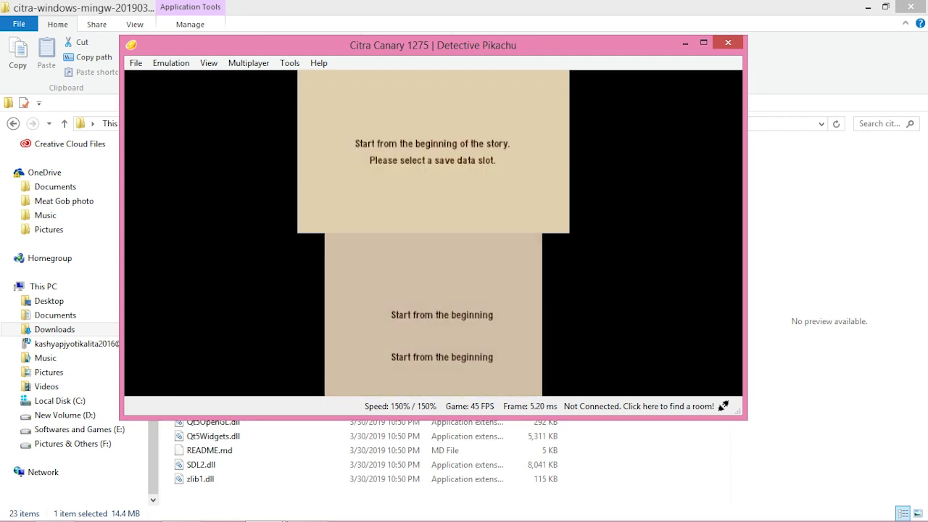
{"action": "key", "text": "a"}
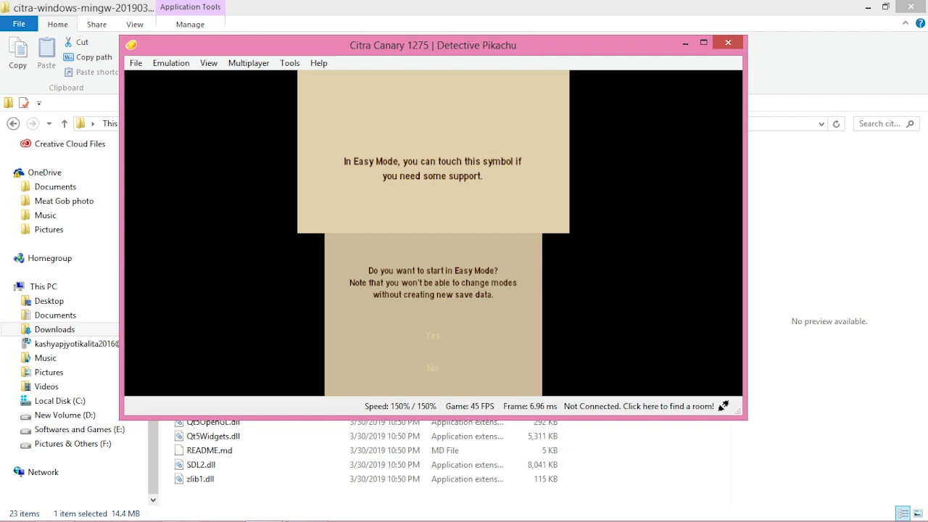
{"action": "key", "text": "a"}
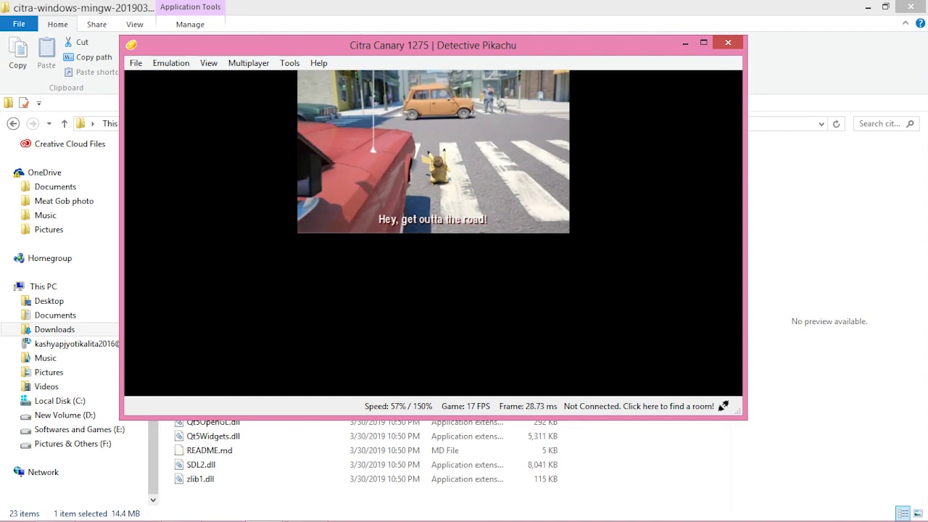
- Raise the system volume to 60 during the intro cutscene and lower it by a few levels
{"action": "key", "text": "XF86AudioLowerVolume"}
{"action": "key", "text": "XF86AudioLowerVolume"}
{"action": "key", "text": "XF86AudioLowerVolume"}
{"action": "key", "text": "XF86AudioLowerVolume"}
{"action": "key", "text": "XF86AudioLowerVolume"}
{"action": "key", "text": "XF86AudioLowerVolume"}
{"action": "key", "text": "XF86AudioRaiseVolume"}
{"action": "key", "text": "XF86AudioRaiseVolume"}
{"action": "key", "text": "XF86AudioRaiseVolume"}
{"action": "key", "text": "XF86AudioRaiseVolume"}
{"action": "key", "text": "XF86AudioRaiseVolume"}
{"action": "key", "text": "XF86AudioRaiseVolume"}
{"action": "key", "text": "XF86AudioRaiseVolume"}
{"action": "key", "text": "XF86AudioRaiseVolume"}
{"action": "key", "text": "XF86AudioRaiseVolume"}
{"action": "key", "text": "XF86AudioRaiseVolume"}
{"action": "key", "text": "XF86AudioRaiseVolume"}
{"action": "key", "text": "XF86AudioRaiseVolume"}
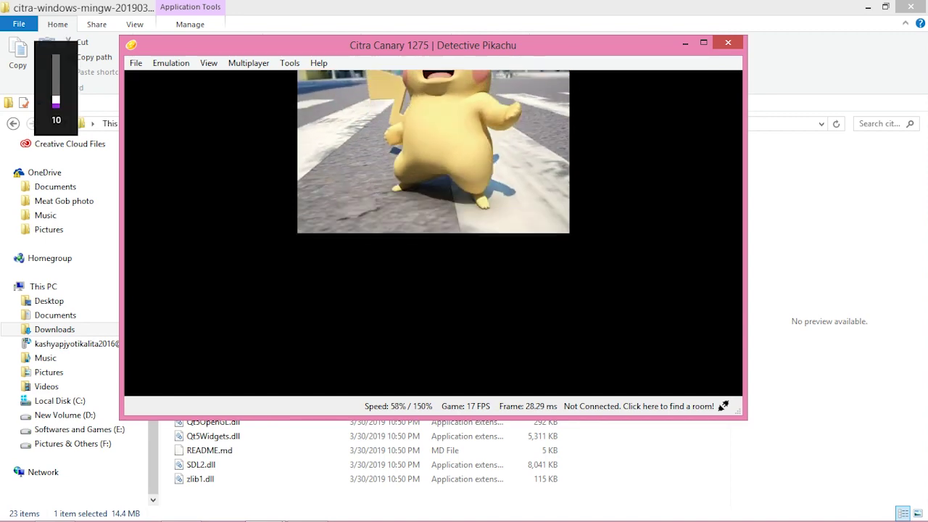
{"action": "key", "text": "XF86AudioRaiseVolume"}
{"action": "key", "text": "XF86AudioRaiseVolume"}
{"action": "key", "text": "XF86AudioRaiseVolume"}
{"action": "key", "text": "XF86AudioRaiseVolume"}
{"action": "key", "text": "XF86AudioRaiseVolume"}
{"action": "key", "text": "XF86AudioRaiseVolume"}
{"action": "key", "text": "XF86AudioRaiseVolume"}
{"action": "key", "text": "XF86AudioRaiseVolume"}
{"action": "key", "text": "XF86AudioRaiseVolume"}
{"action": "key", "text": "XF86AudioRaiseVolume"}
{"action": "key", "text": "XF86AudioRaiseVolume"}
{"action": "key", "text": "XF86AudioRaiseVolume"}
{"action": "key", "text": "XF86AudioRaiseVolume"}
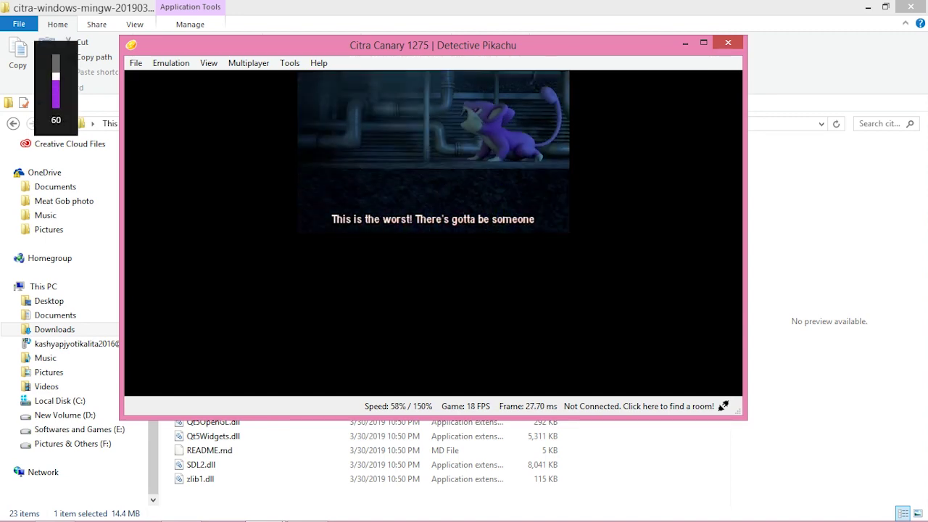
{"action": "key", "text": "XF86AudioLowerVolume"}
{"action": "key", "text": "XF86AudioLowerVolume"}
{"action": "key", "text": "XF86AudioLowerVolume"}
{"action": "key", "text": "XF86AudioLowerVolume"}
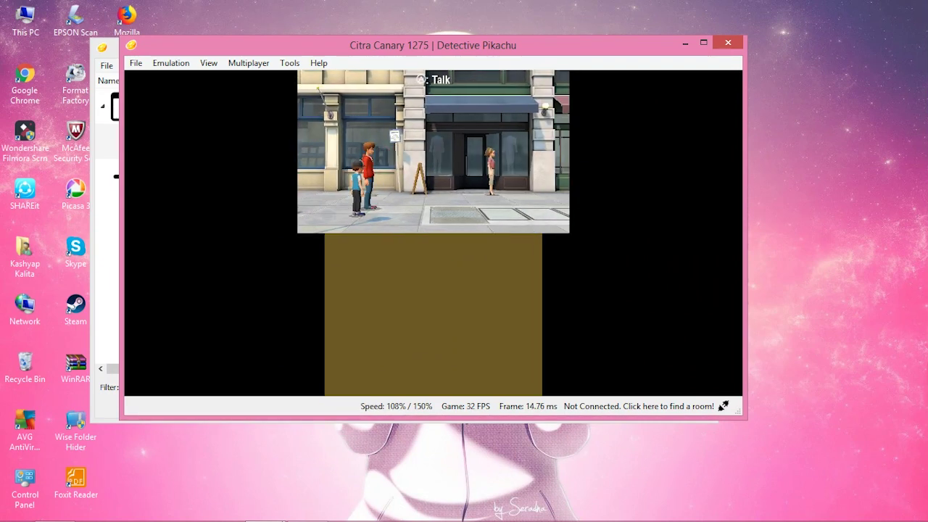
- Talk to the boy on the sidewalk and run the character rightward along the street past the shops
{"action": "key", "text": "a"}
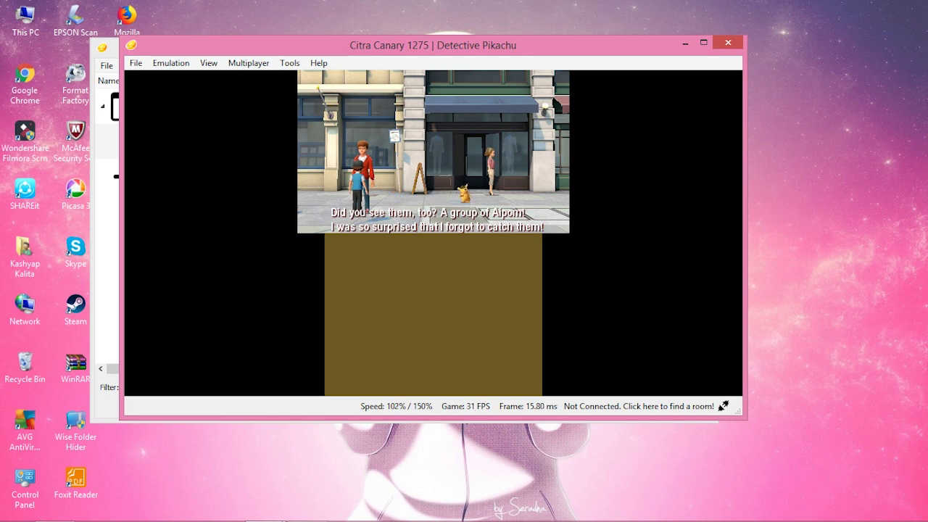
{"action": "key", "text": "Right"}
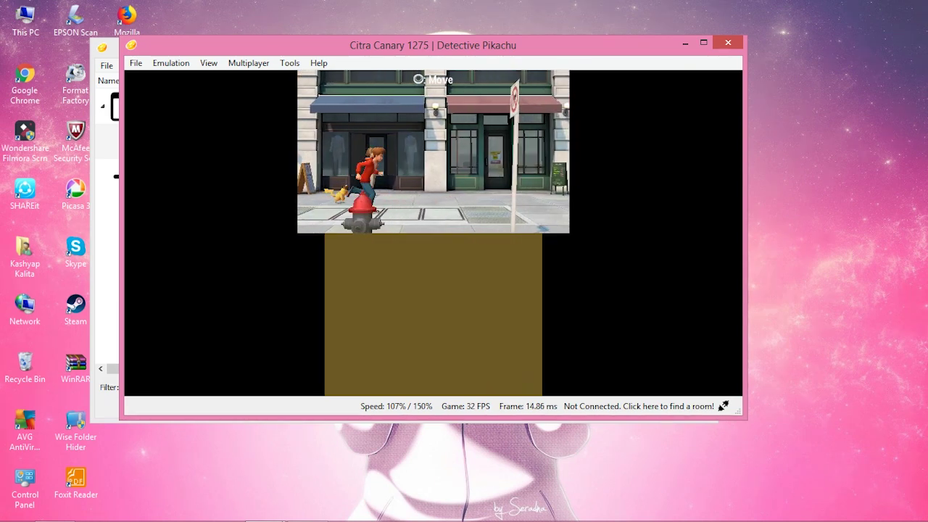